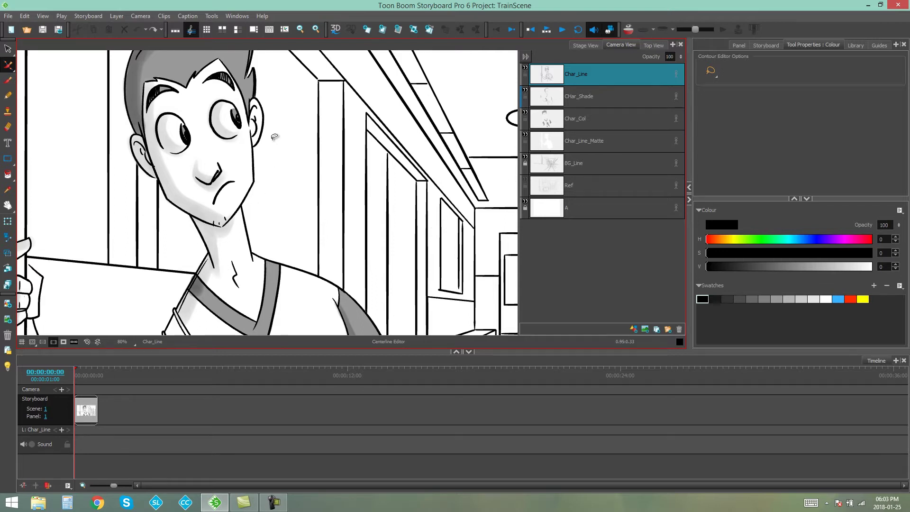
{"action": "scroll", "coordinate": [242, 222], "scroll_direction": "up", "scroll_amount": 2}
{"action": "scroll", "coordinate": [238, 209], "scroll_direction": "up", "scroll_amount": 1}
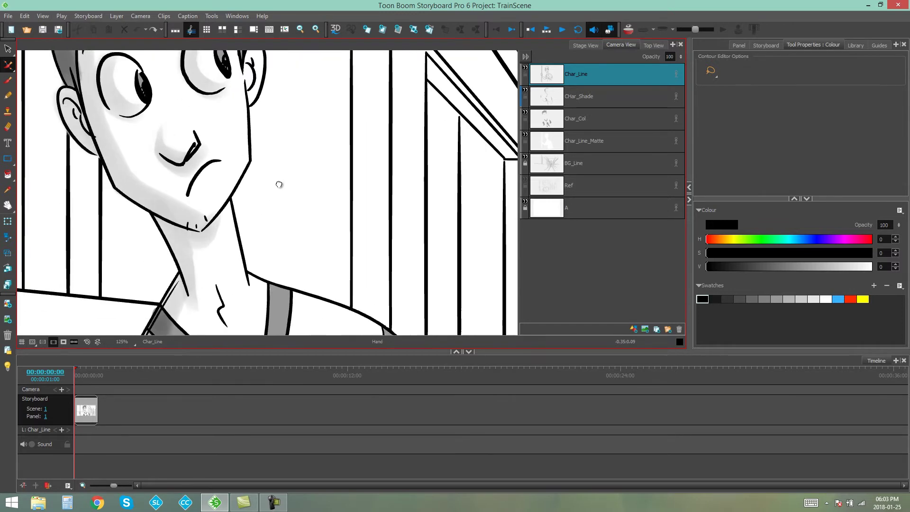
{"action": "scroll", "coordinate": [279, 185], "scroll_direction": "up", "scroll_amount": 2}
- With the Select tool, frame the character's shoulder line, leaving the neck line deselected
{"action": "left_click", "coordinate": [7, 48]}
{"action": "scroll", "coordinate": [239, 200], "scroll_direction": "up", "scroll_amount": 2}
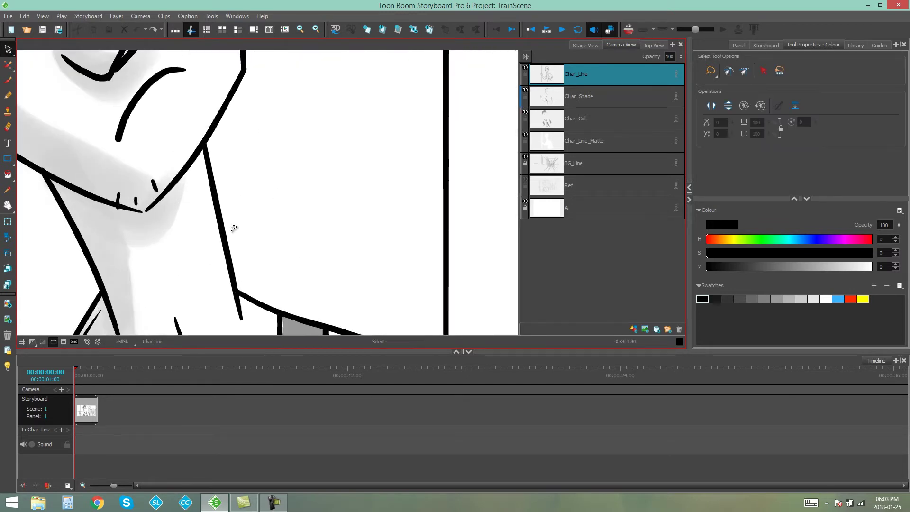
{"action": "left_click", "coordinate": [226, 235]}
{"action": "left_click_drag", "start_coordinate": [319, 263], "coordinate": [254, 127]}
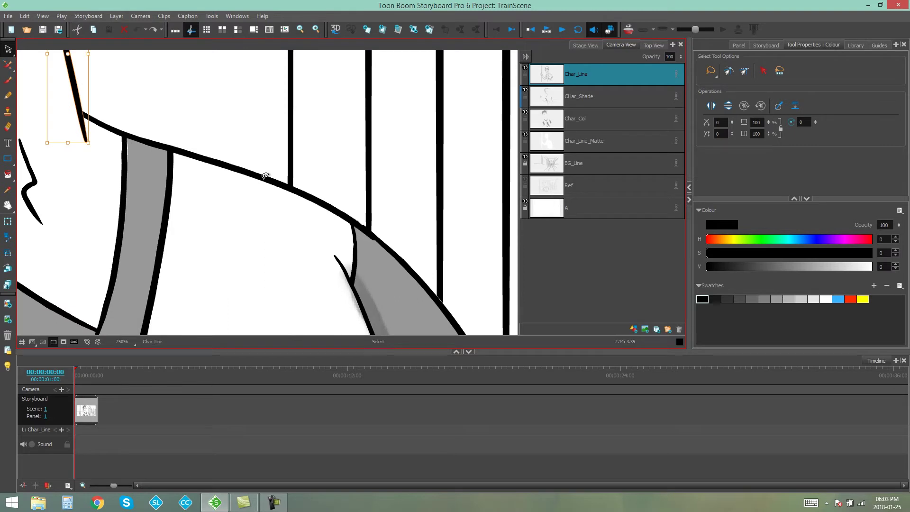
{"action": "left_click", "coordinate": [266, 176]}
{"action": "left_click", "coordinate": [238, 89]}
{"action": "left_click_drag", "start_coordinate": [235, 93], "coordinate": [273, 128]}
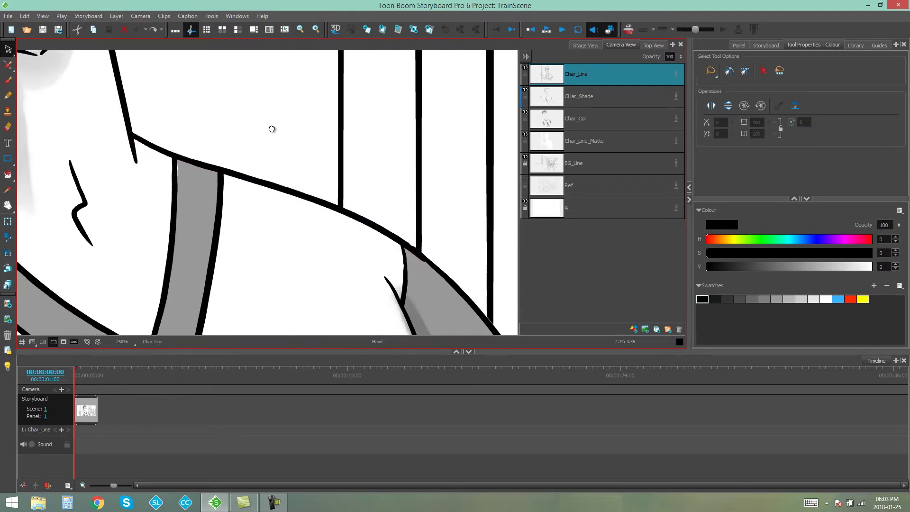
- Switch to the Centerline Editor and pick the shoulder stroke to reveal its spine
{"action": "left_click", "coordinate": [8, 65]}
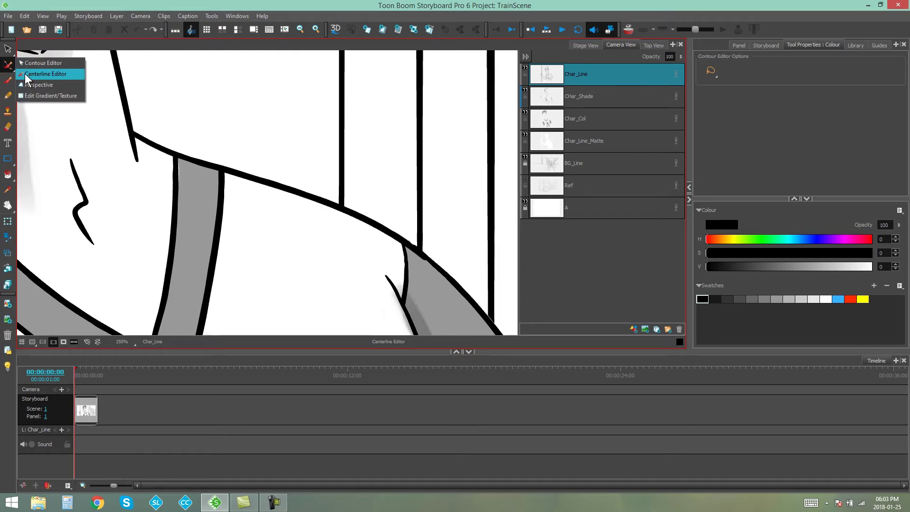
{"action": "left_click", "coordinate": [38, 73]}
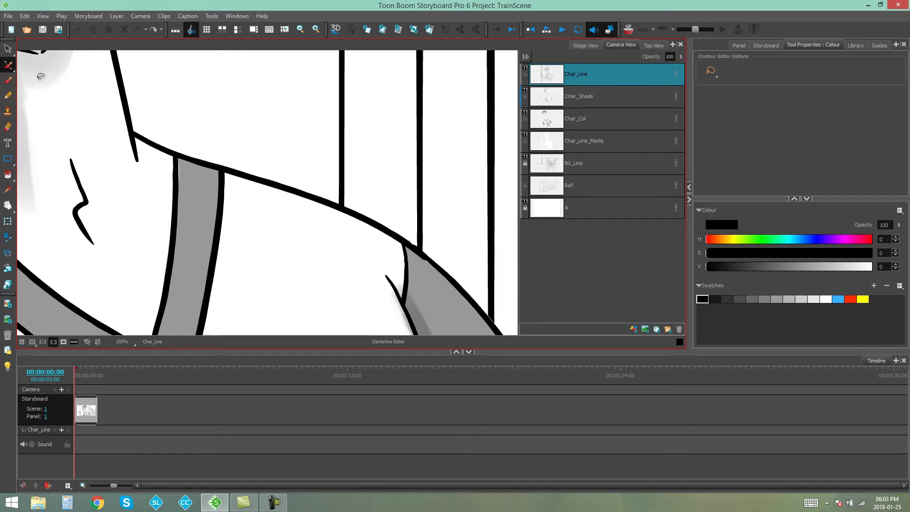
{"action": "left_click", "coordinate": [310, 202]}
{"action": "scroll", "coordinate": [306, 217], "scroll_direction": "up", "scroll_amount": 1}
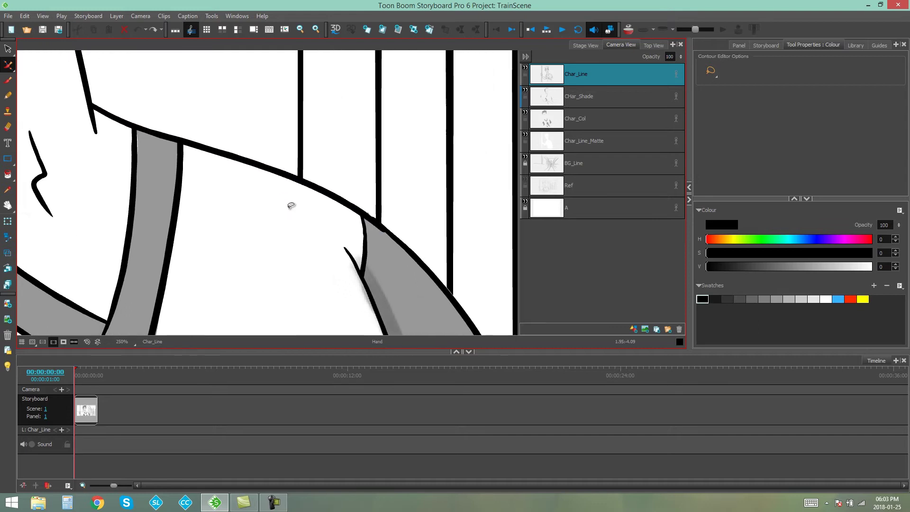
{"action": "scroll", "coordinate": [296, 202], "scroll_direction": "up", "scroll_amount": 1}
- Bend a shoulder-line spine point into an S curve, delete it, and add a new point
{"action": "left_click_drag", "start_coordinate": [285, 178], "coordinate": [308, 207]}
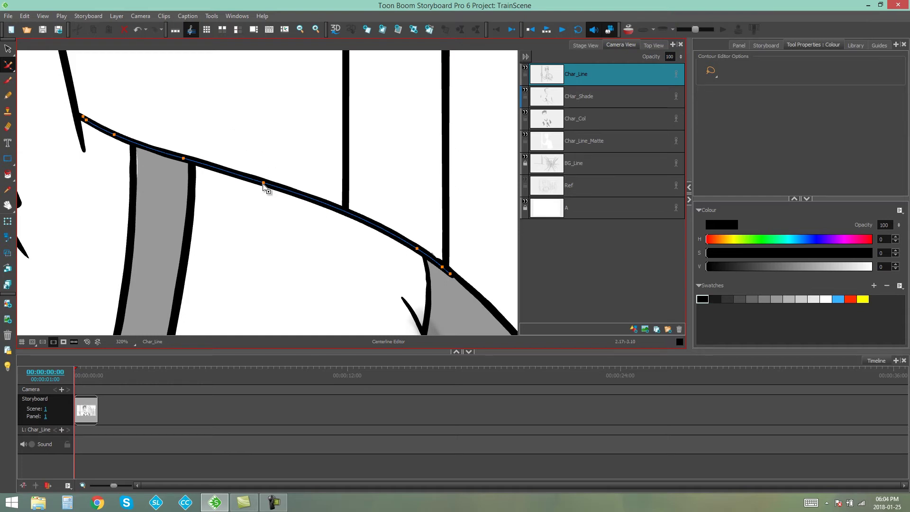
{"action": "left_click", "coordinate": [264, 184]}
{"action": "mouse_move", "coordinate": [315, 198]}
{"action": "left_mouse_down"}
{"action": "mouse_move", "coordinate": [309, 163]}
{"action": "mouse_move", "coordinate": [310, 206]}
{"action": "mouse_move", "coordinate": [283, 228]}
{"action": "left_mouse_up"}
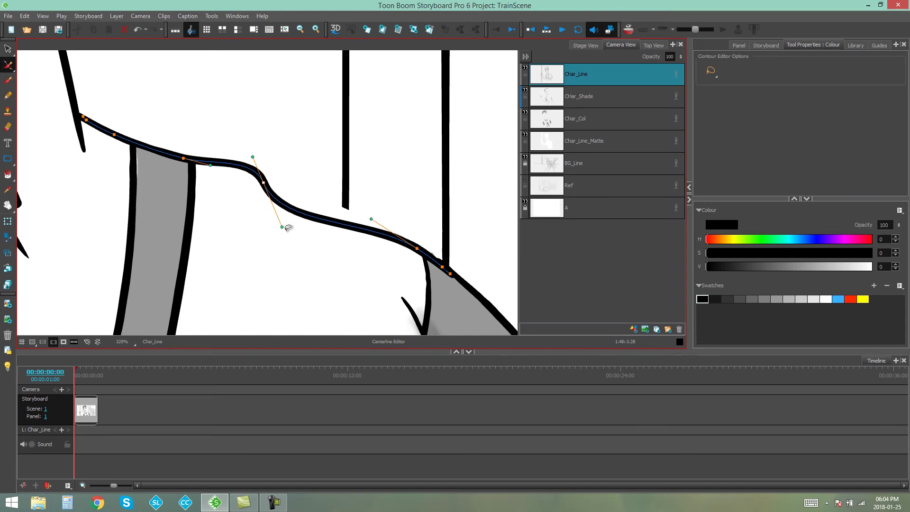
{"action": "key", "text": "Delete"}
{"action": "left_click_drag", "start_coordinate": [242, 136], "coordinate": [270, 169]}
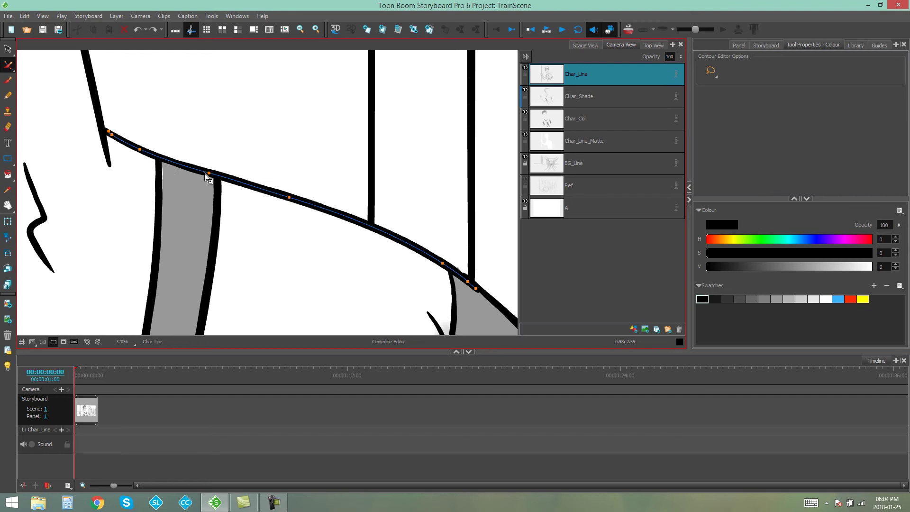
{"action": "left_click", "coordinate": [325, 210]}
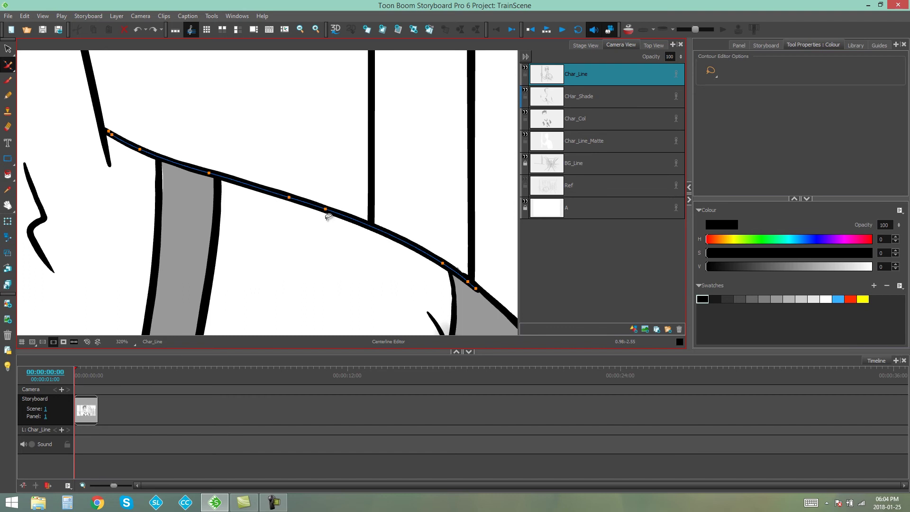